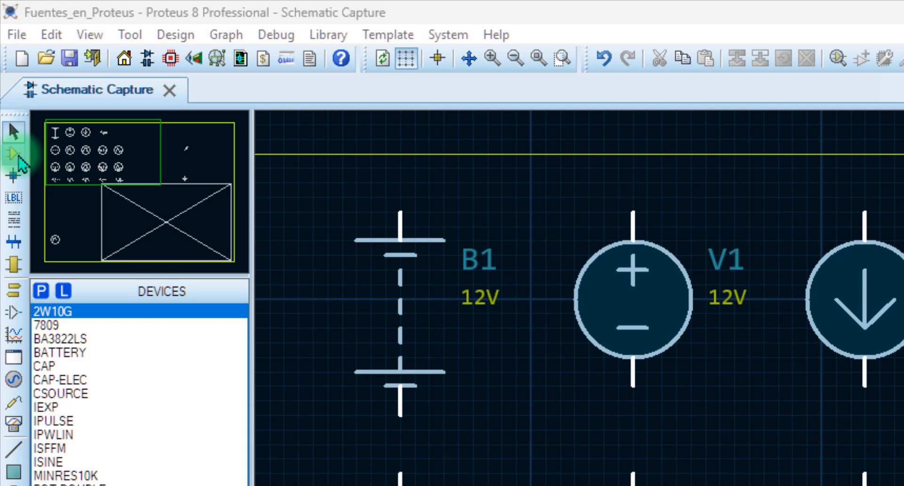
Search the device library for "battery" and examine the BATTERY DC voltage source from the ACTIVE library
click(19, 159)
click(41, 291)
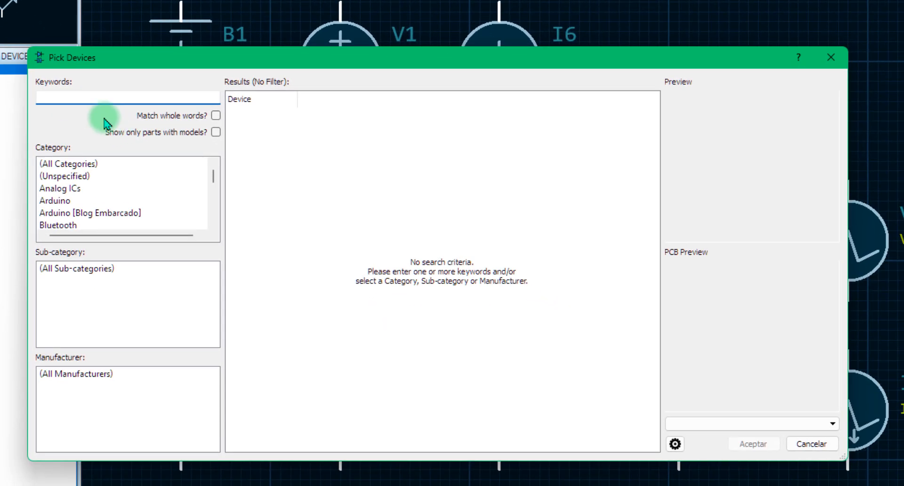
text(battery)
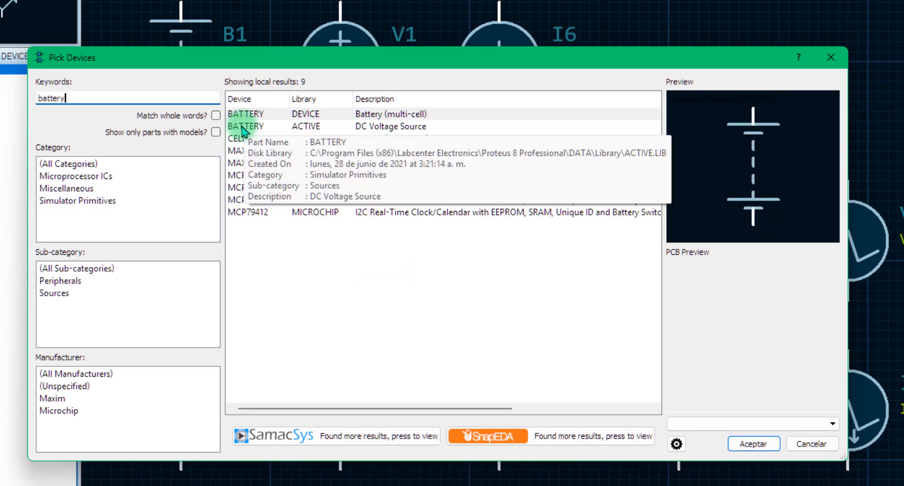
click(242, 127)
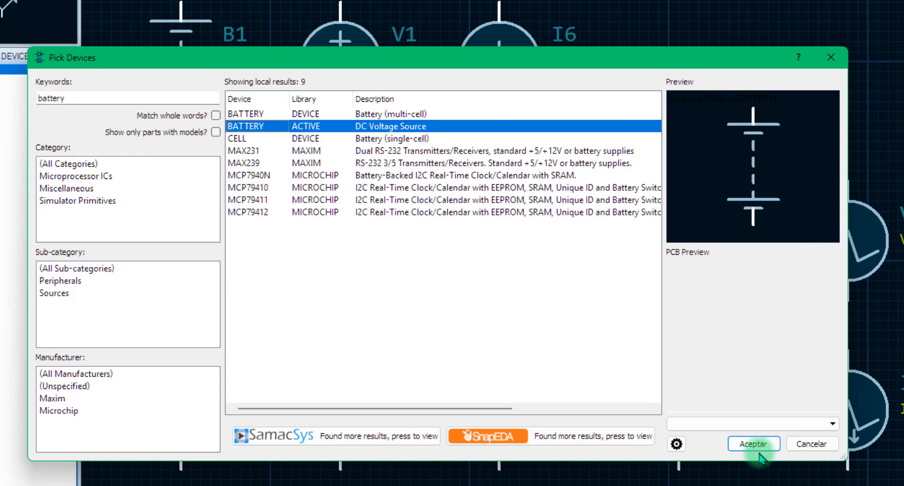
click(810, 445)
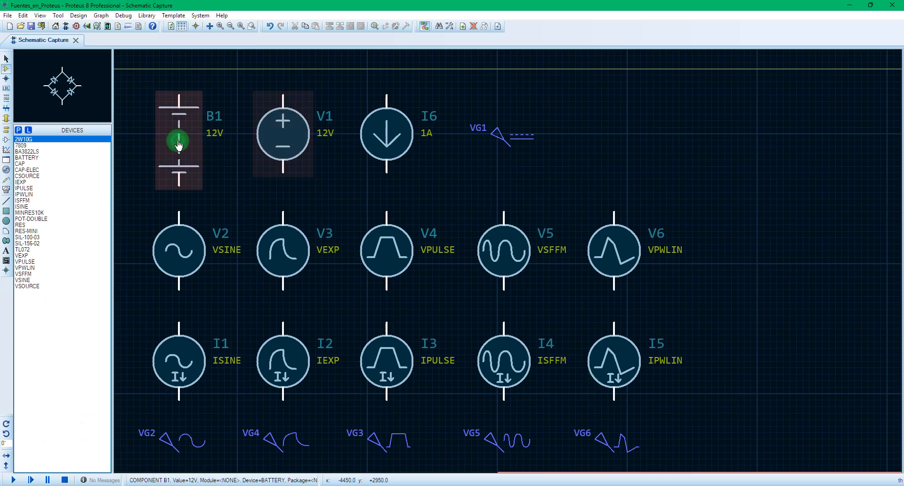
Review the voltage and internal resistance settings of battery B1 and the properties of voltage source V1
double_click(179, 145)
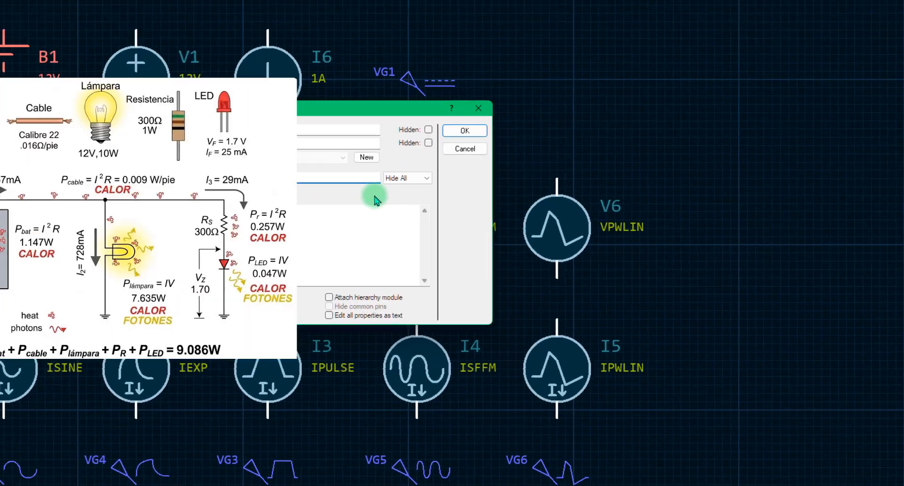
click(435, 211)
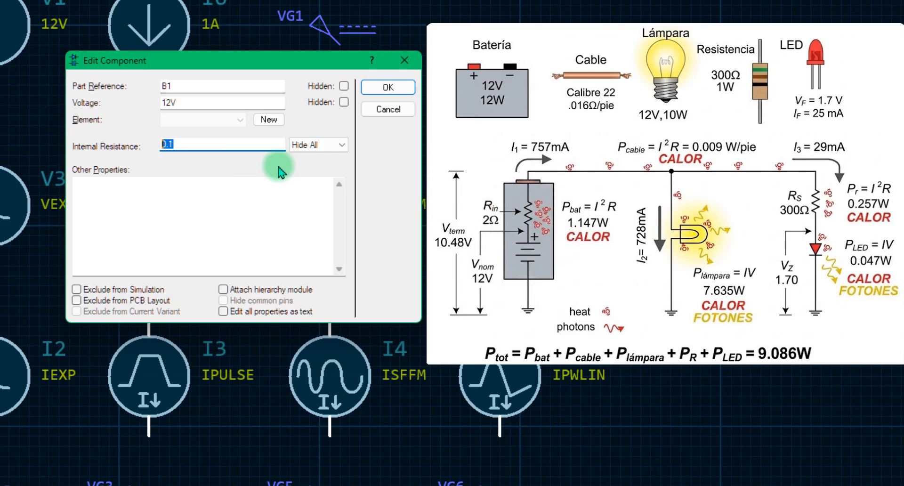
key(Return)
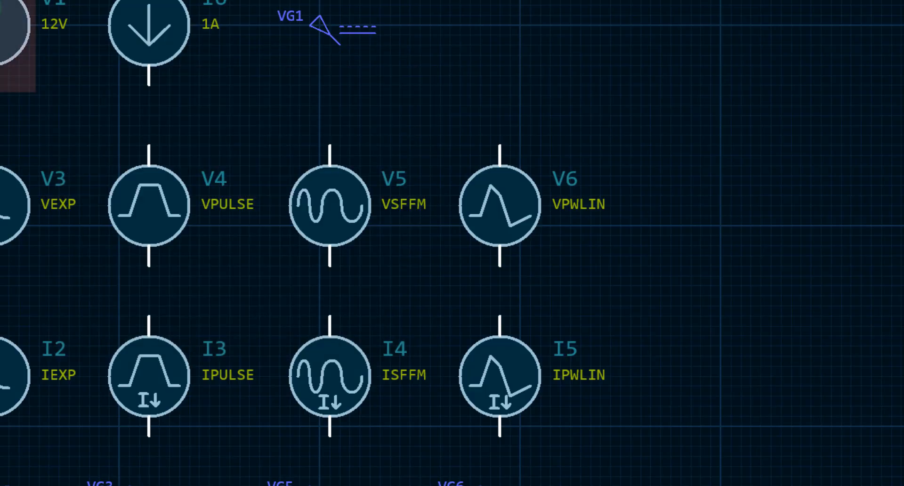
key(p)
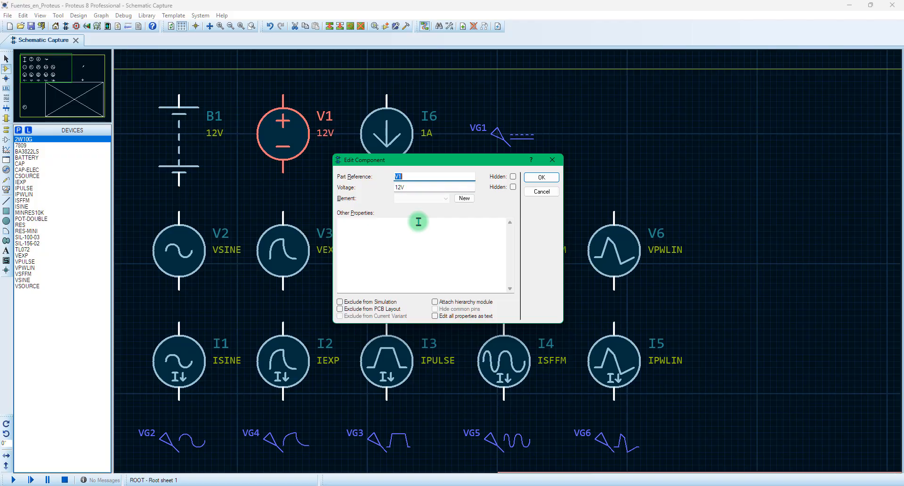
click(544, 179)
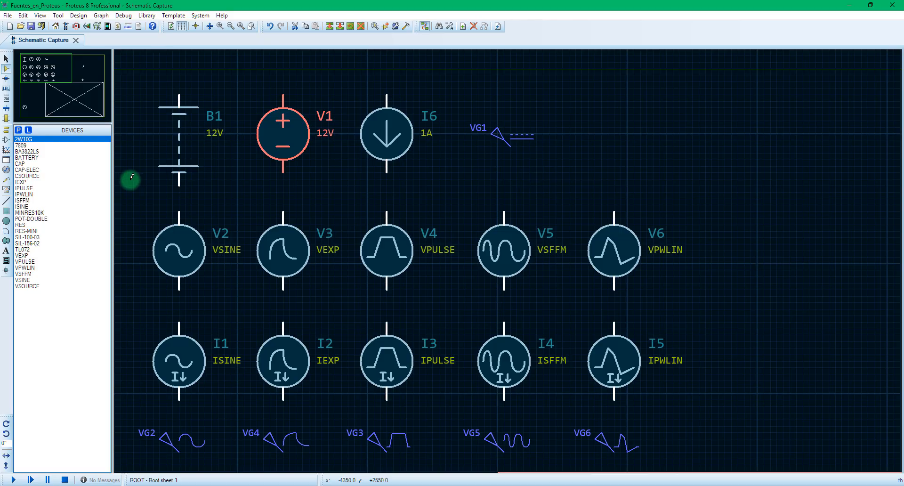
Search the device library for "vsource" to look up the DC voltage source
click(18, 130)
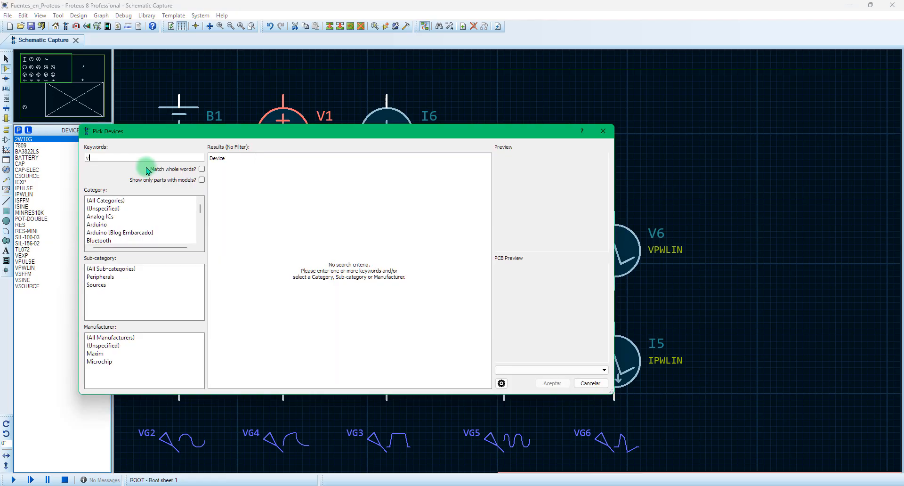
text(vssource)
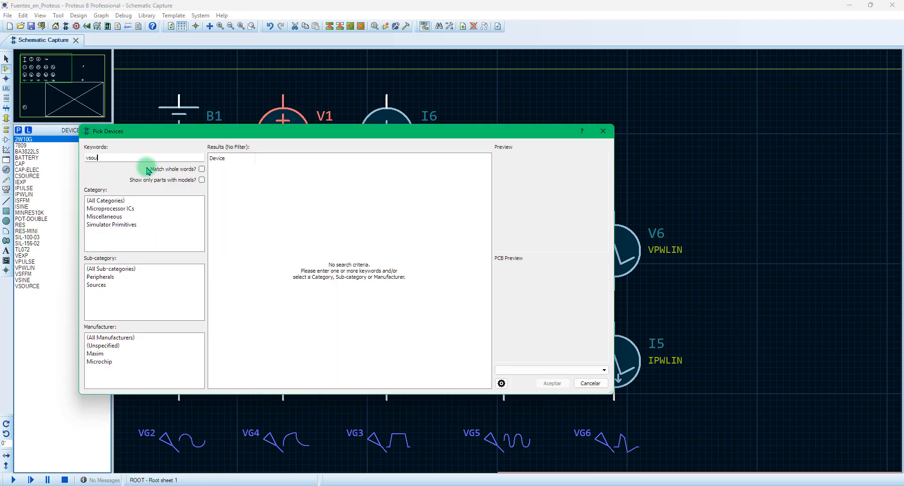
click(301, 200)
double_click(300, 200)
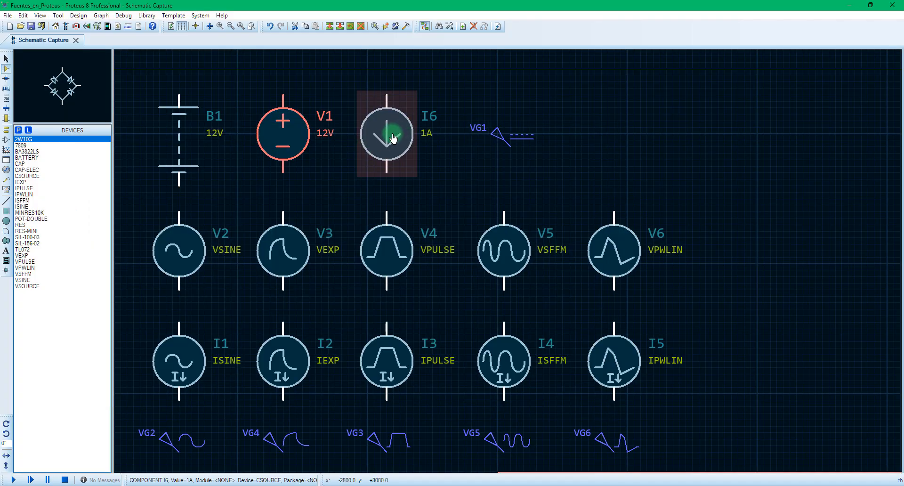
Pick the CSOURCE DC current source from the ASIMMDLS library for the device list
click(393, 138)
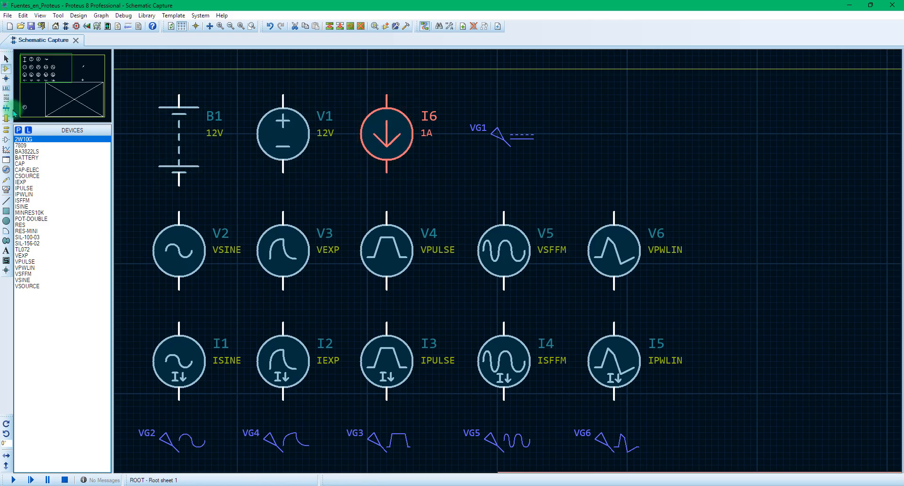
click(18, 130)
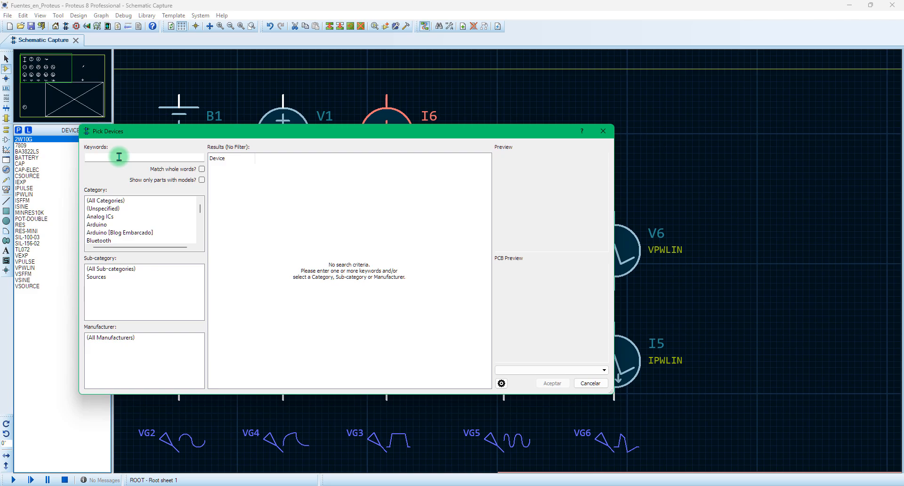
text(C)
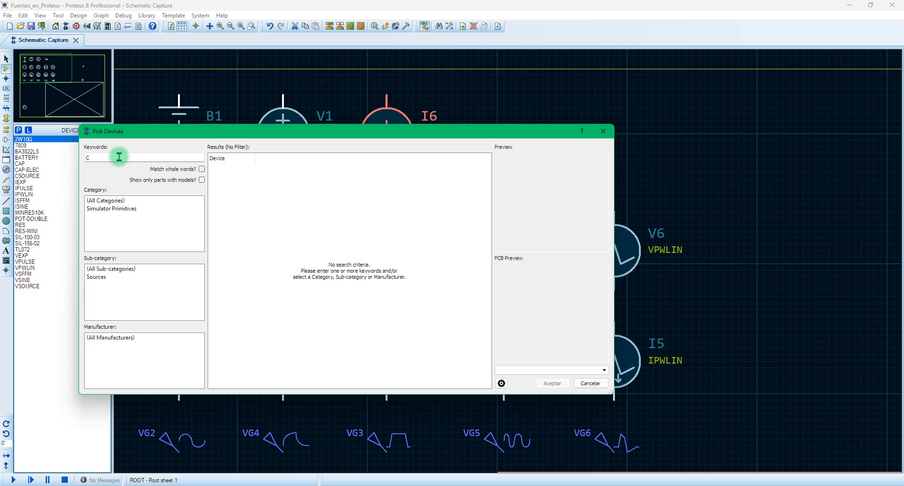
text(SOURCE)
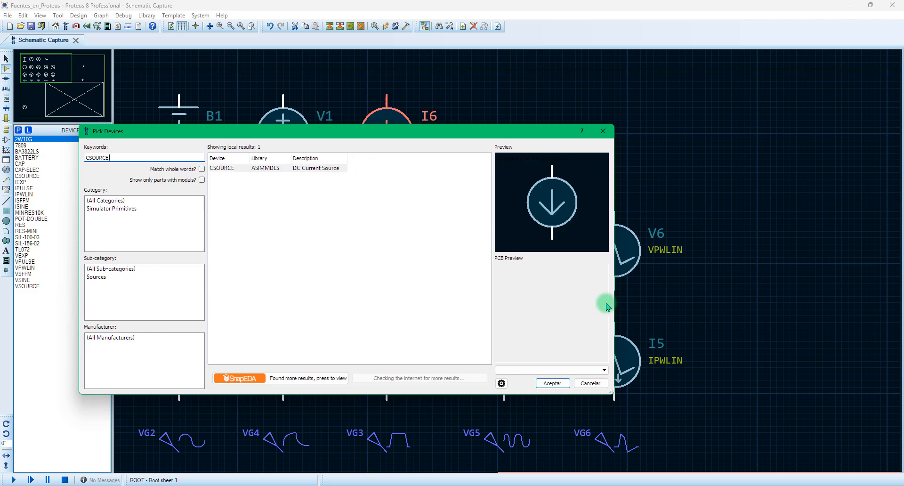
click(558, 384)
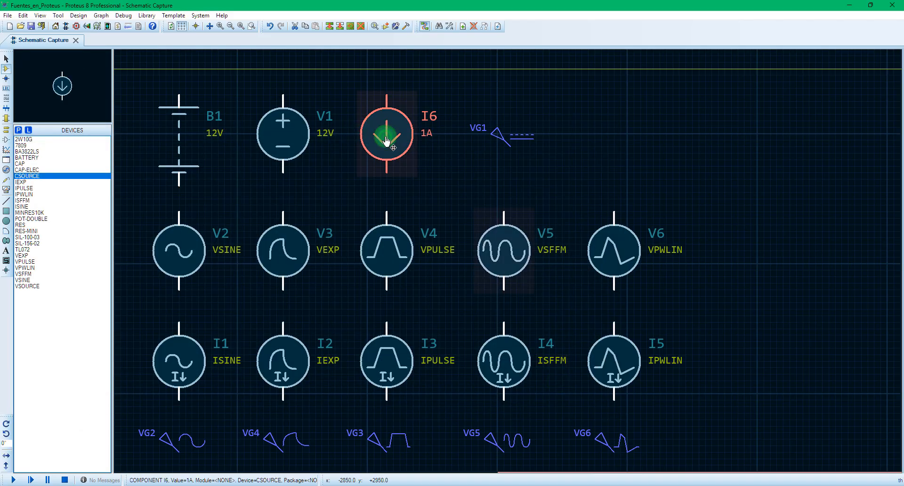
Try the unit prefixes K and M in the current value of current source I6 and discard the edit
double_click(388, 138)
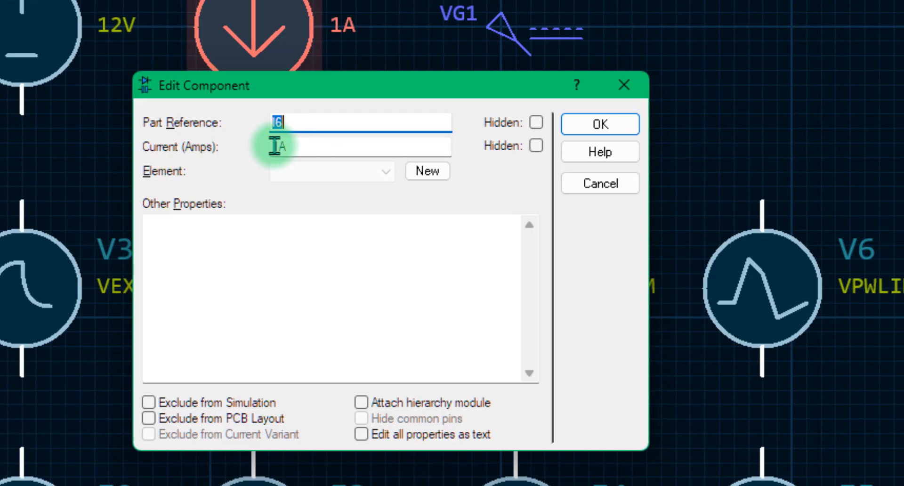
click(275, 146)
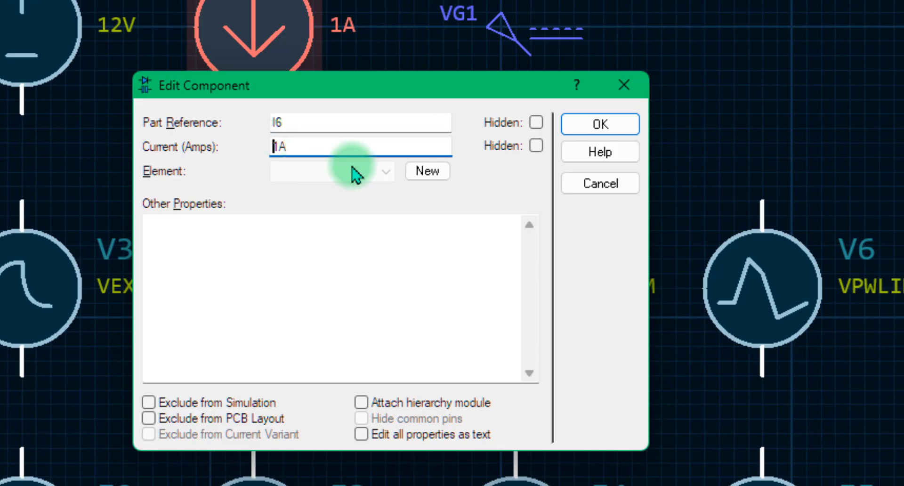
key(Right)
text(K)
key(BackSpace)
text(M)
key(BackSpace)
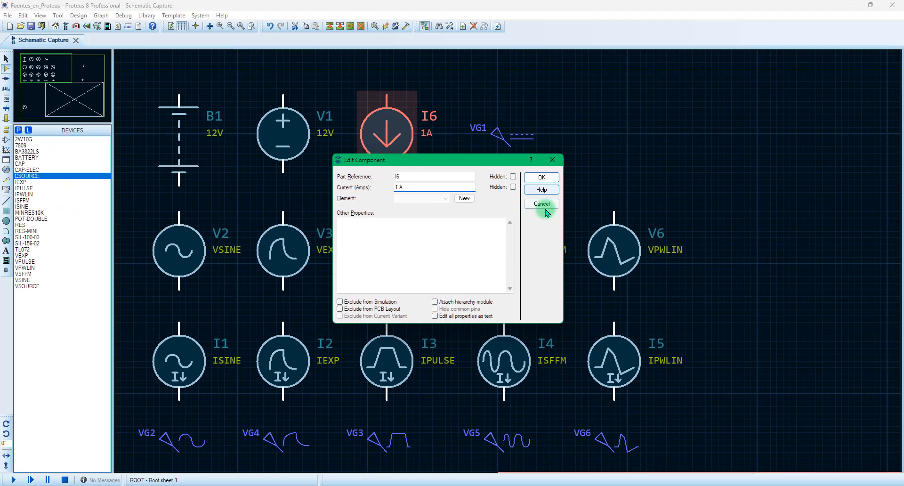
click(546, 213)
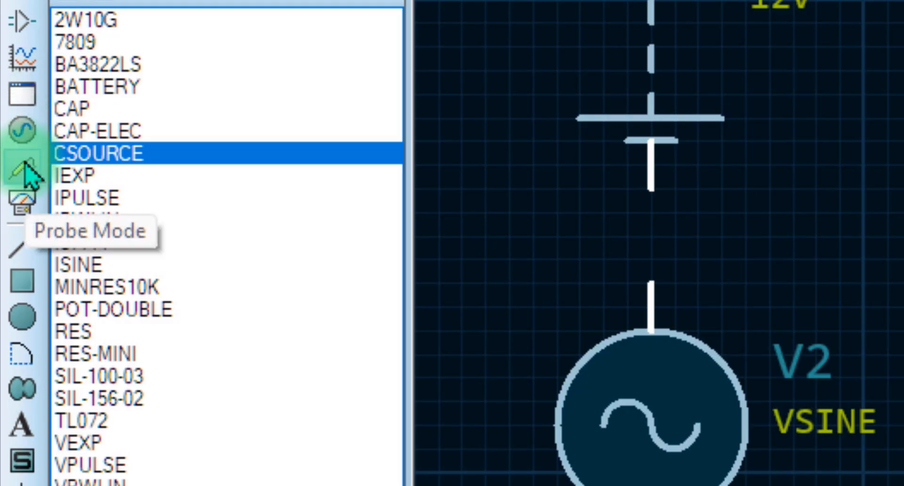
Examine the list of generator types available for circuit simulation, from DC through SCRIPTABLE
click(30, 136)
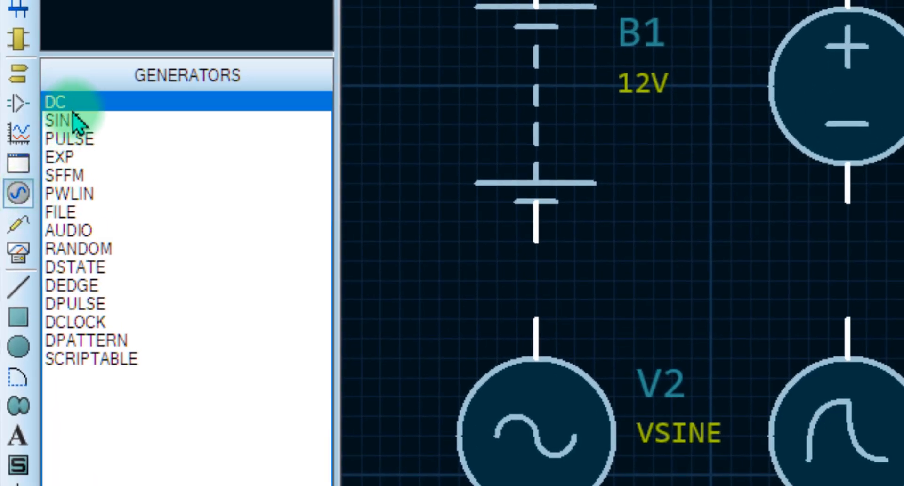
click(58, 125)
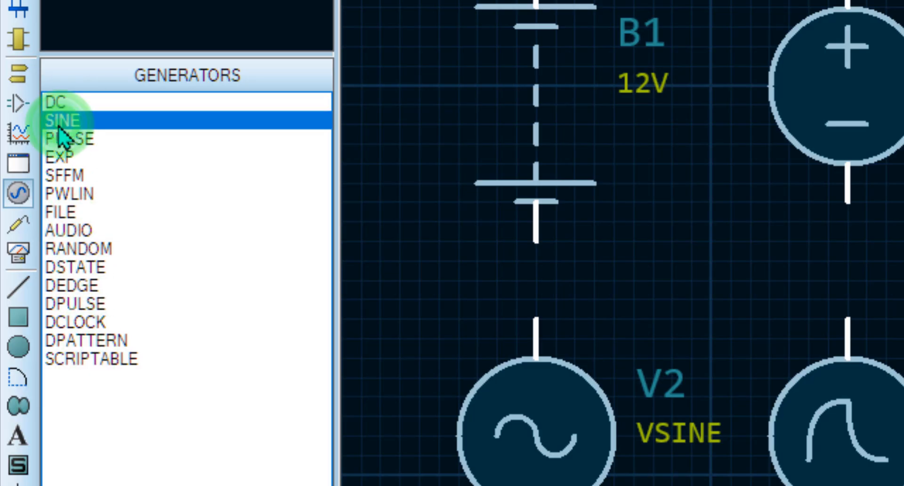
key(Down)
key(Down)
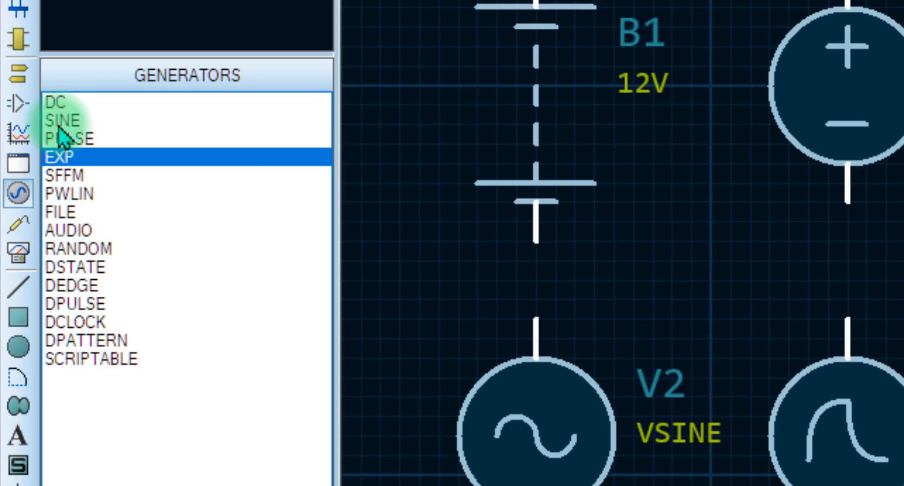
key(Down)
key(Down)
key(Down)
key(Down)
key(Down)
key(Down)
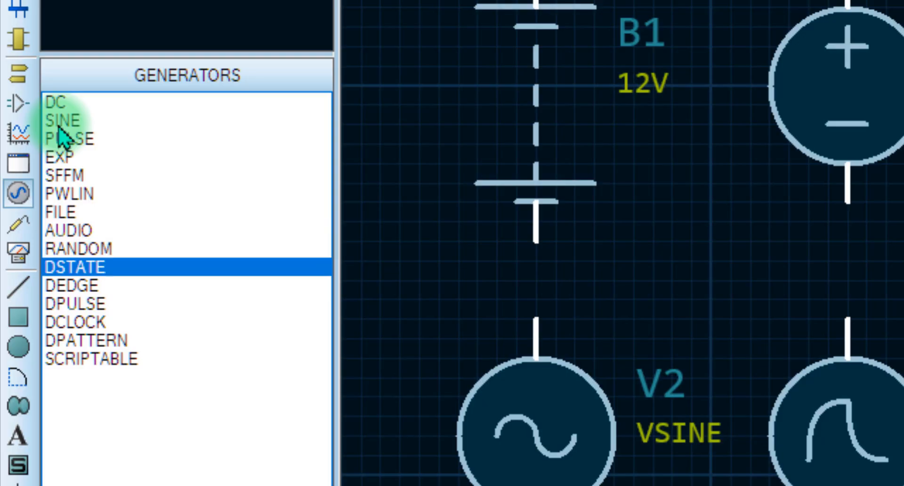
key(Down)
key(Down)
key(Down)
key(Down)
key(Up)
key(Up)
key(Up)
key(Up)
key(Up)
key(Up)
key(Up)
key(Up)
key(Up)
key(Up)
key(Up)
key(Up)
key(Up)
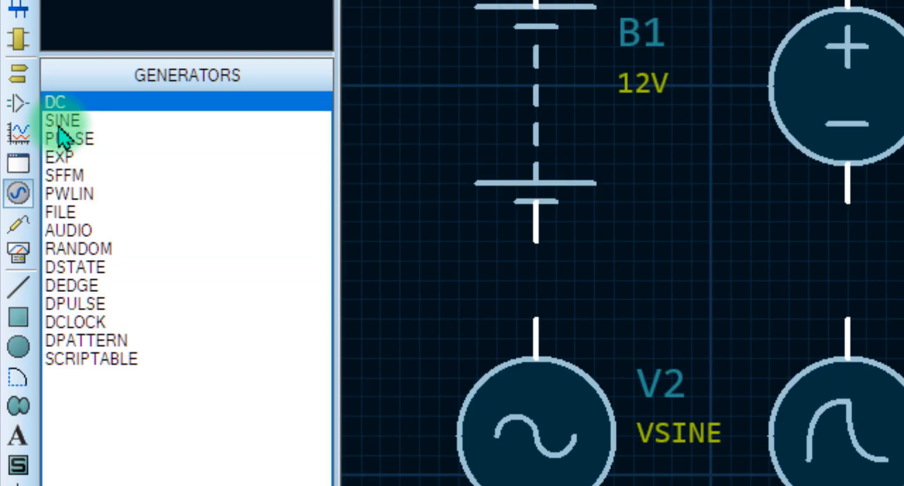
Try to place a DC generator in the empty area beside VG1
click(108, 103)
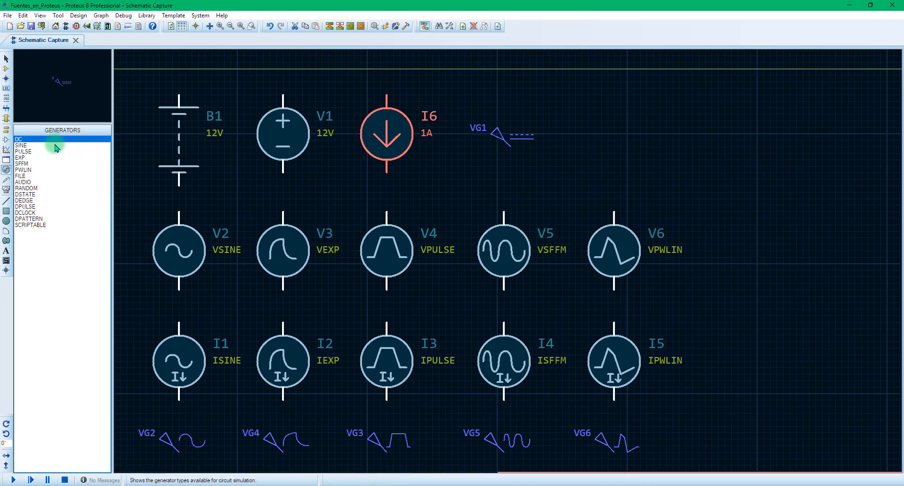
click(55, 139)
click(547, 159)
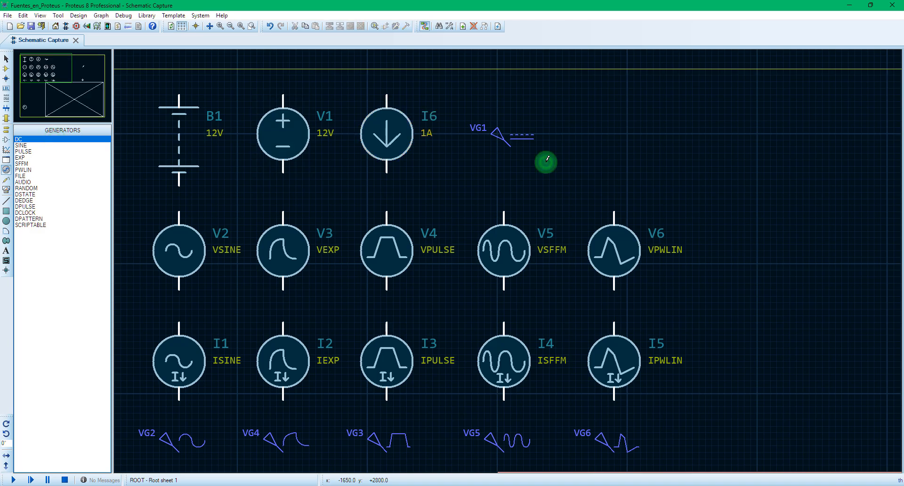
drag(547, 159, 584, 163)
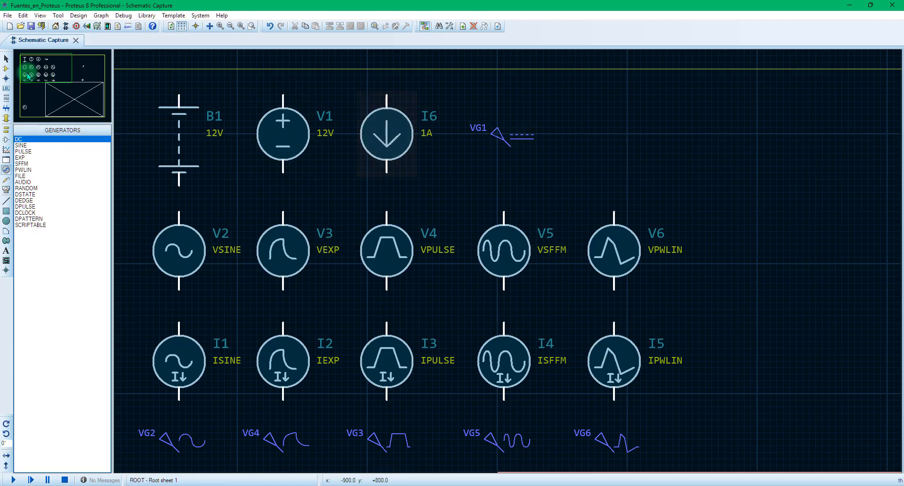
Try the Current Source option in the properties of DC generator VG1 and discard the change
click(6, 60)
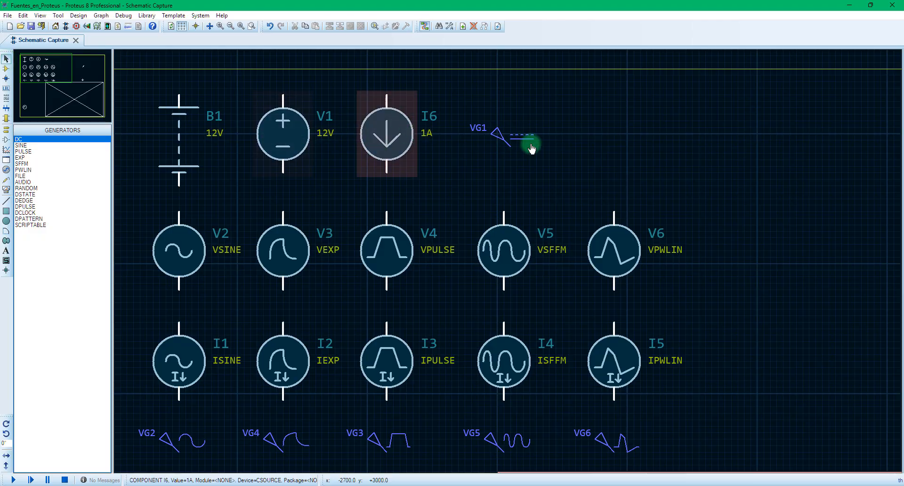
double_click(498, 138)
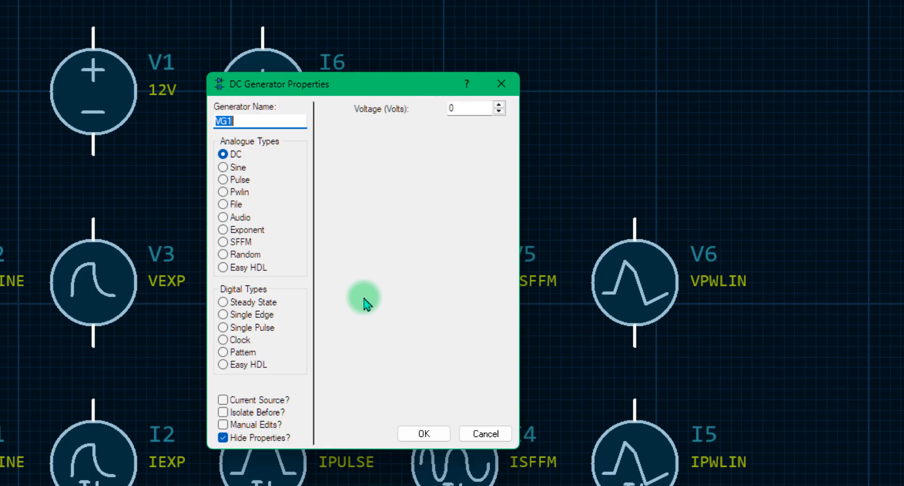
click(223, 400)
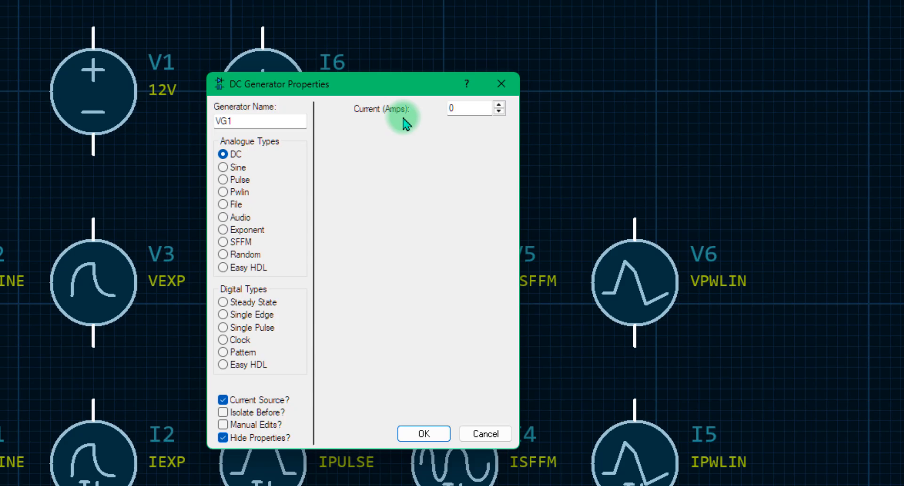
click(486, 434)
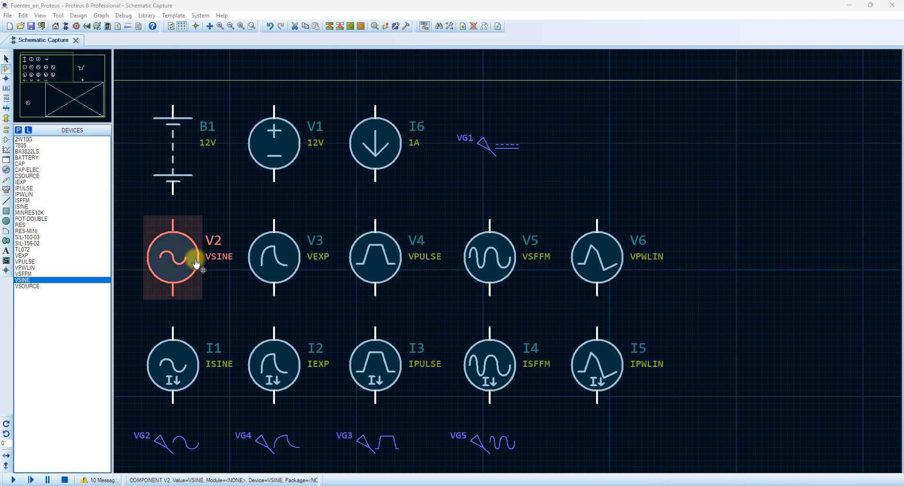
Pick the VSINE sine wave AC voltage source from the device library
key(p)
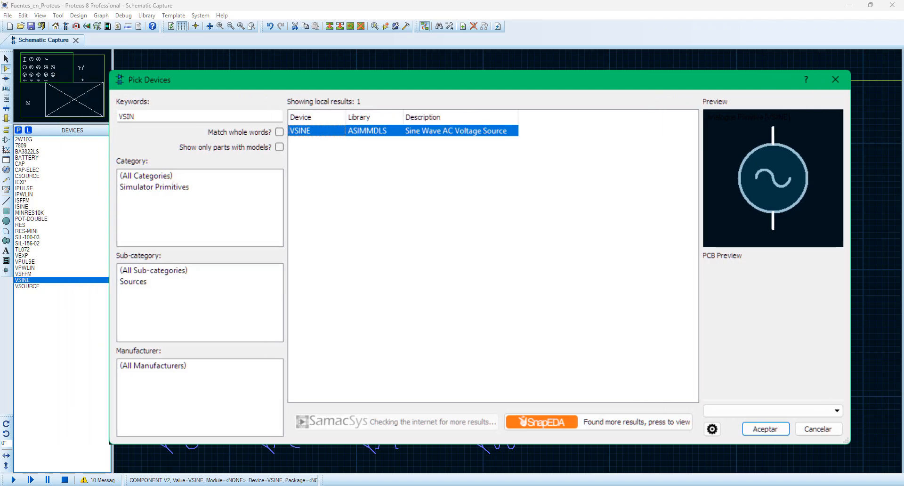
key(Return)
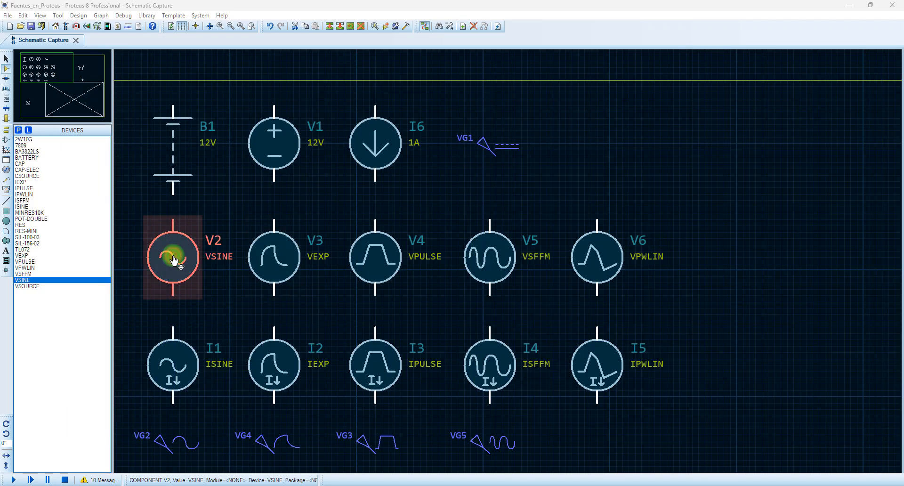
Set the amplitude of sine source V2 to 12 and its frequency to 1000
double_click(173, 258)
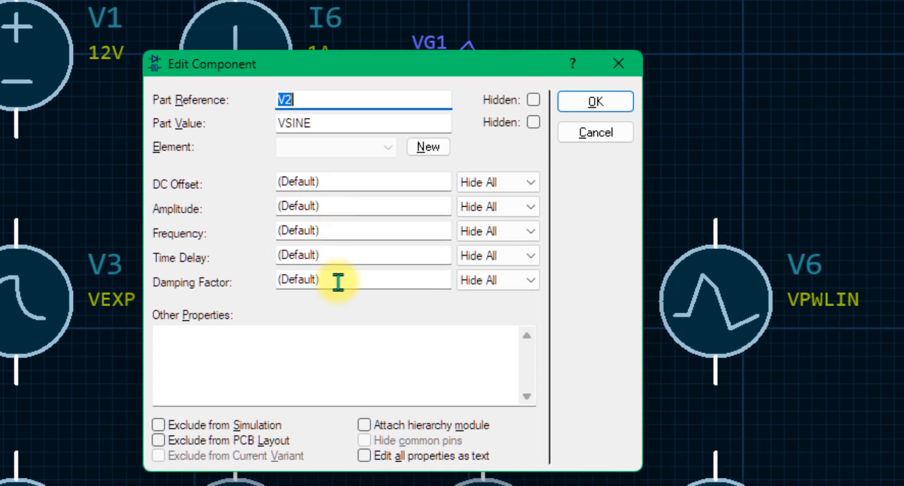
click(345, 208)
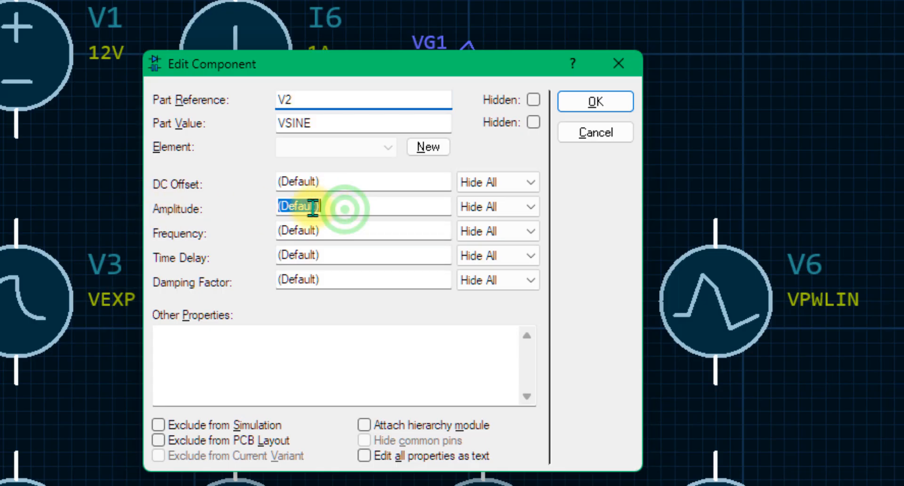
text(12)
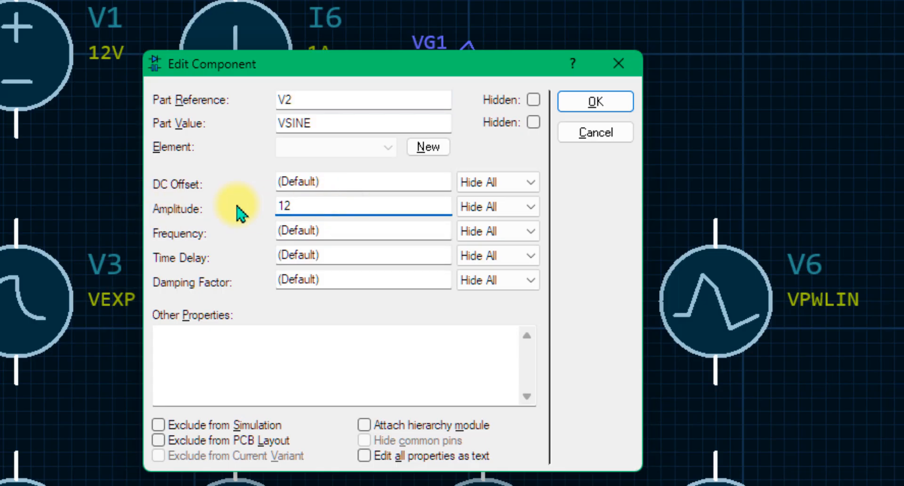
click(339, 229)
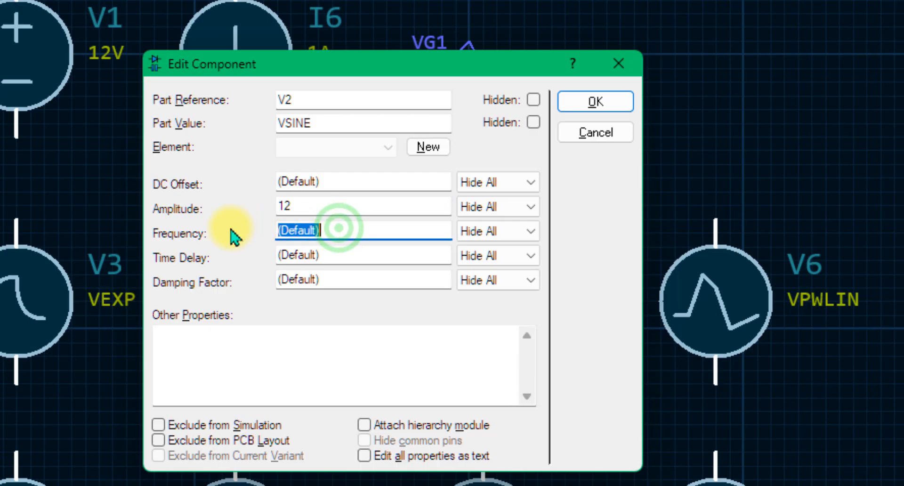
text(1000)
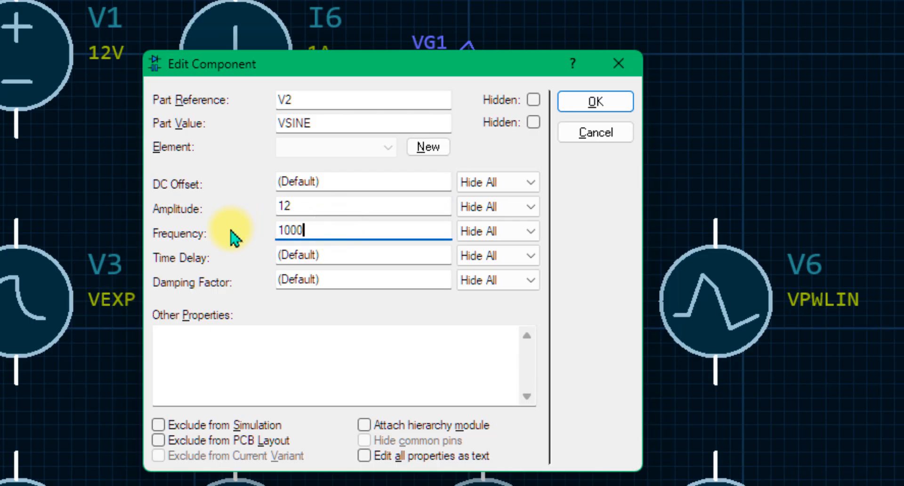
click(597, 103)
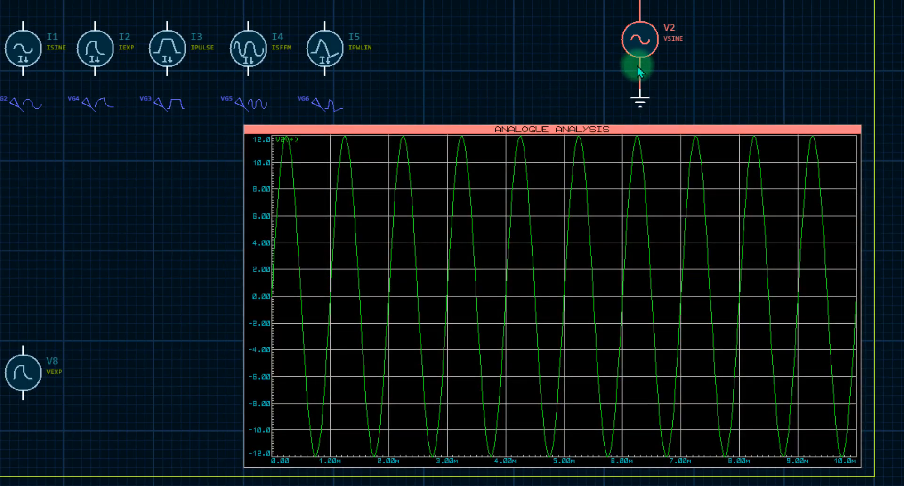
Set V2's DC offset to 1 and rerun the analogue analysis graph
click(639, 41)
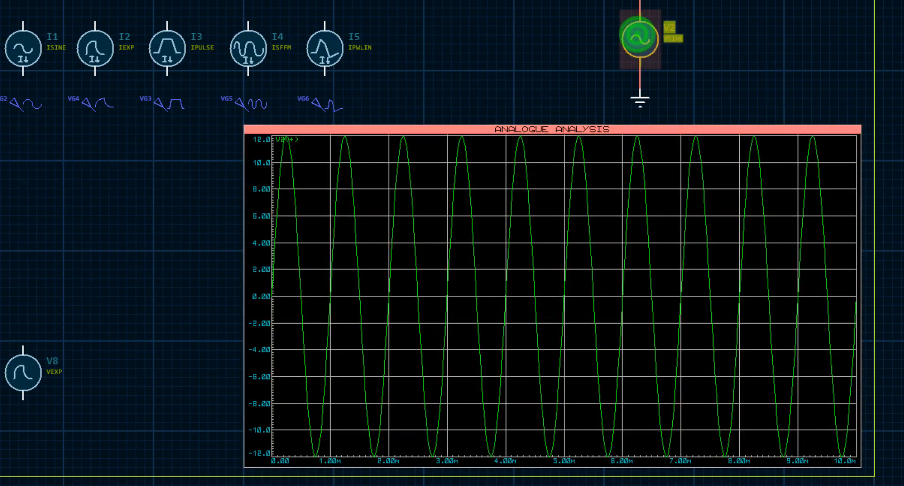
click(639, 38)
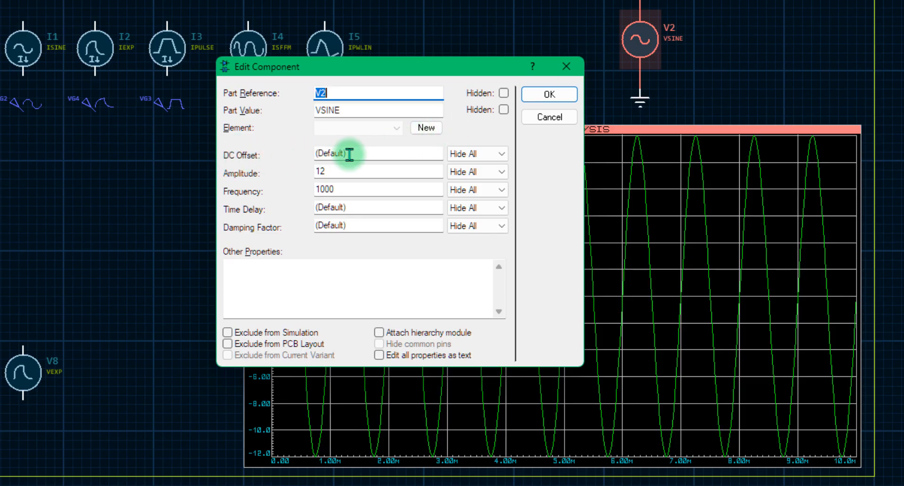
click(367, 151)
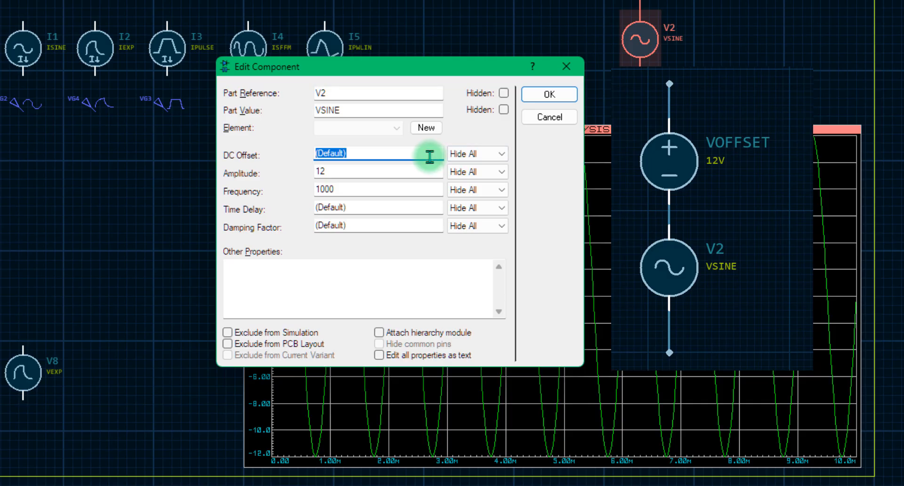
click(533, 95)
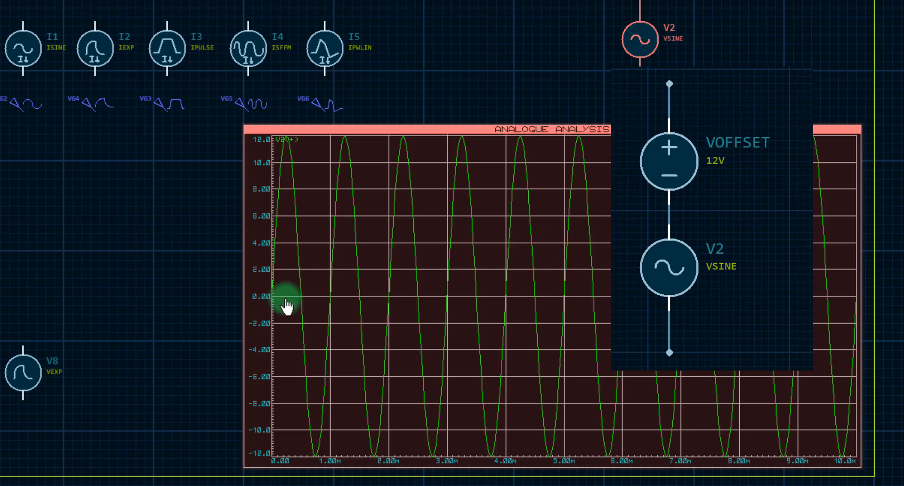
click(400, 296)
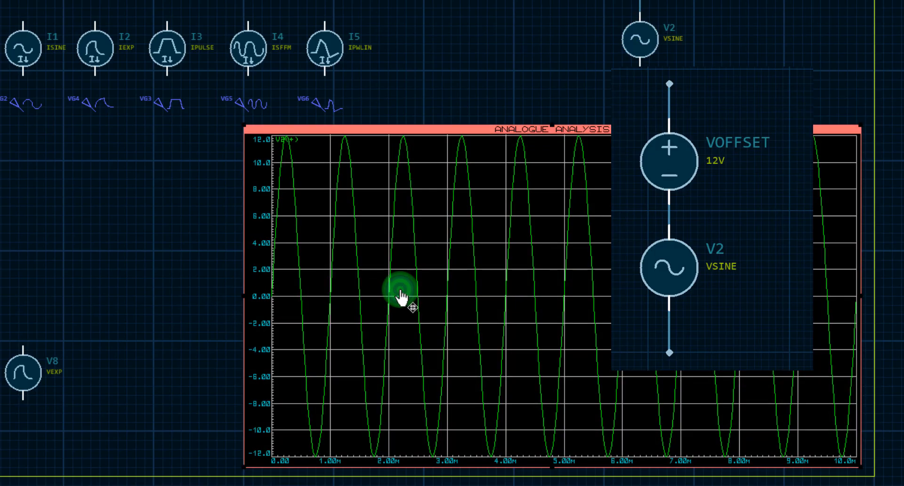
key(space)
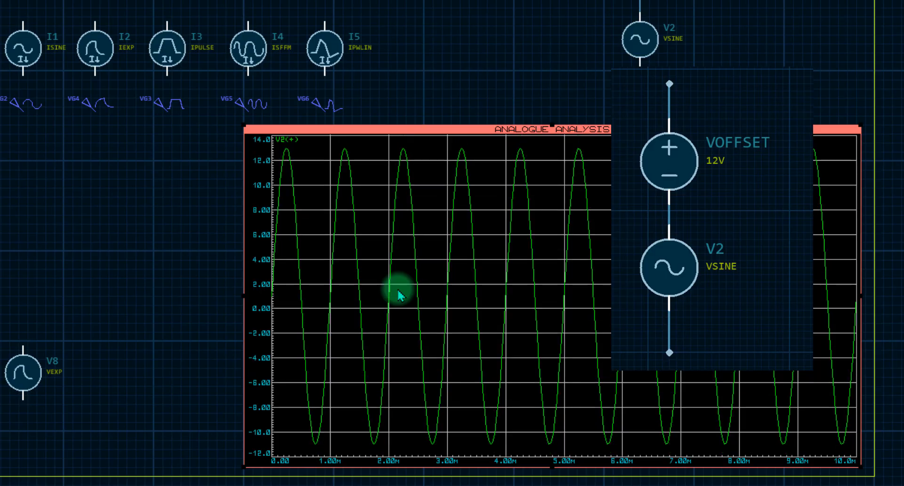
click(282, 185)
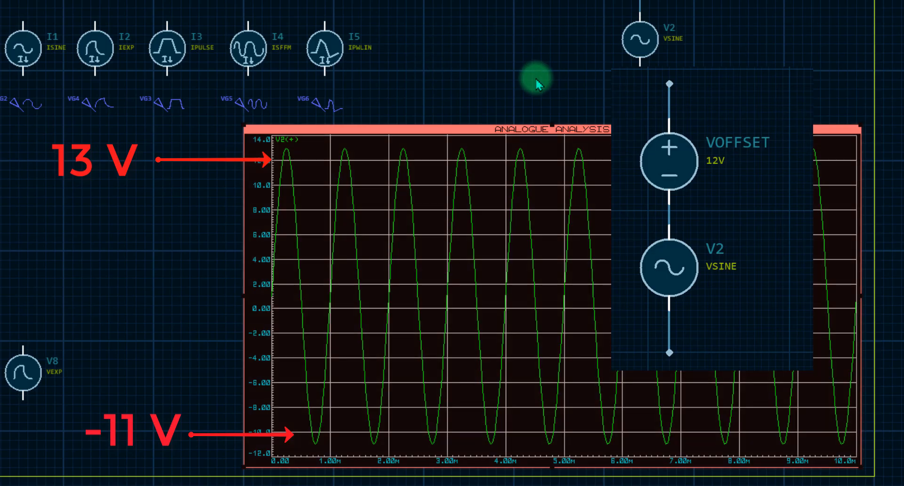
Set V2's time delay to 0.5m and rerun the analogue analysis graph
double_click(649, 45)
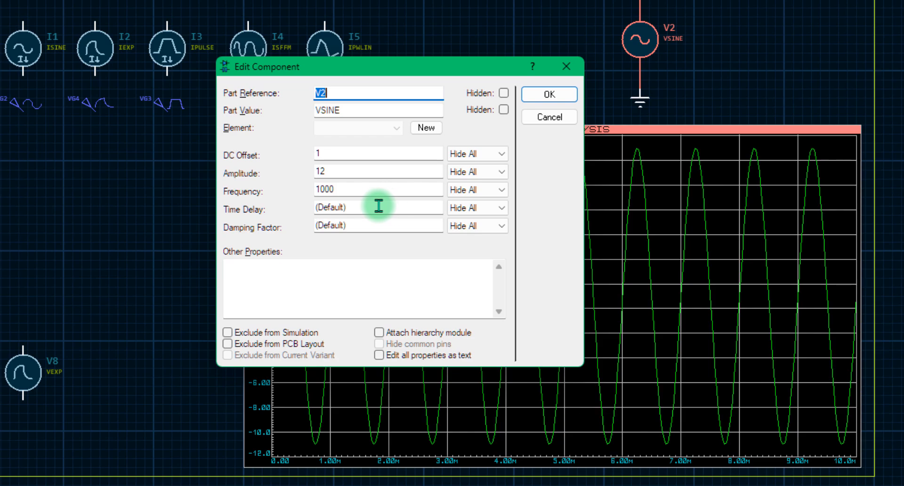
click(363, 208)
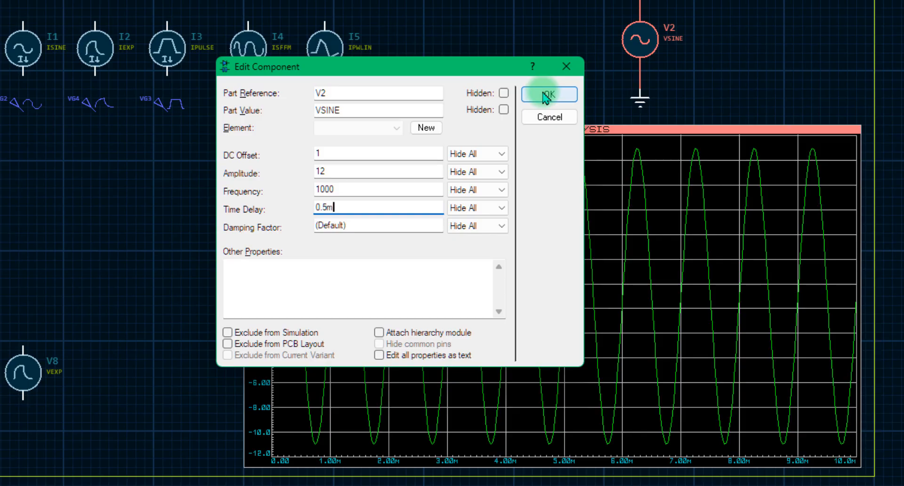
click(546, 97)
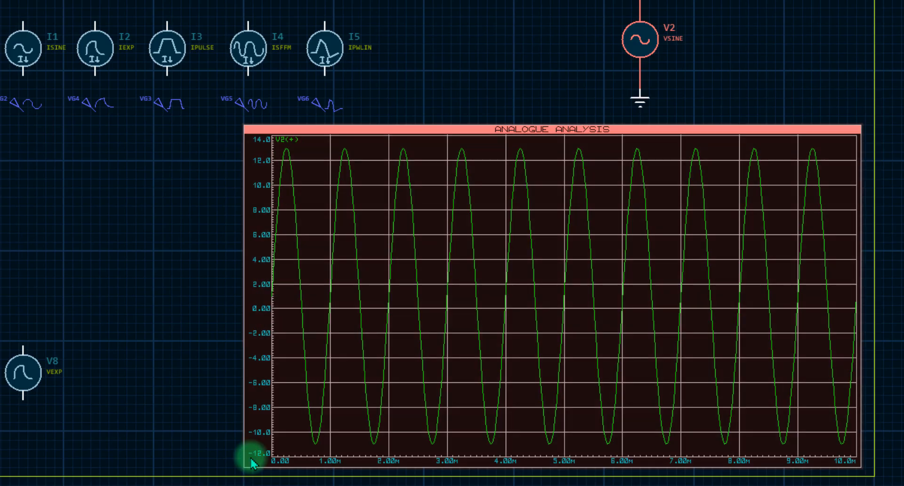
click(492, 337)
key(space)
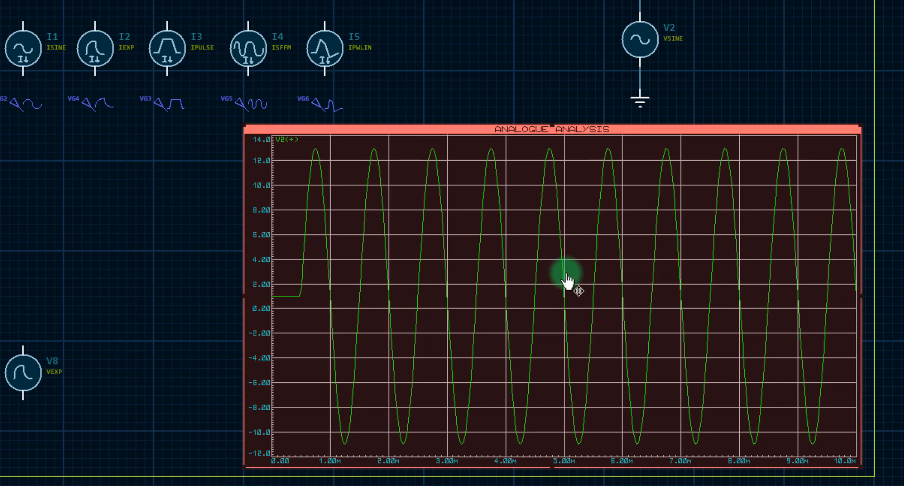
Set V2's damping factor to 100 and its time delay to 0, and update the analogue analysis graph
double_click(640, 38)
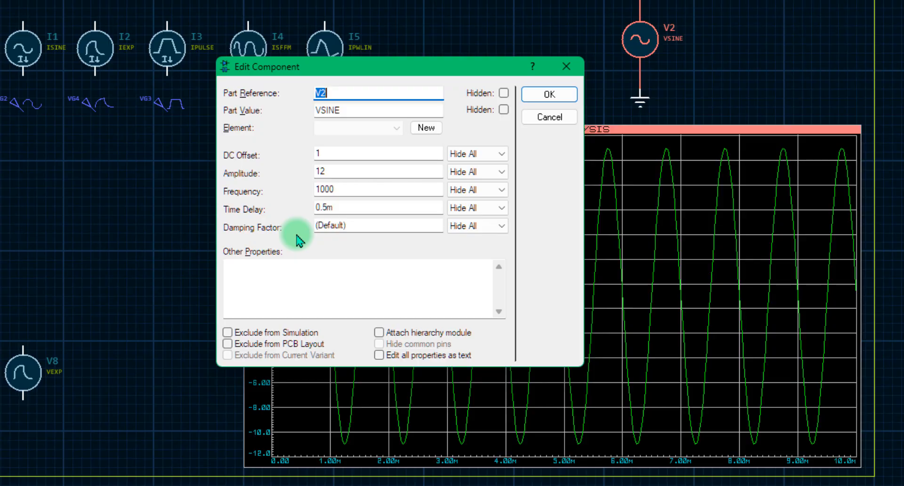
click(368, 229)
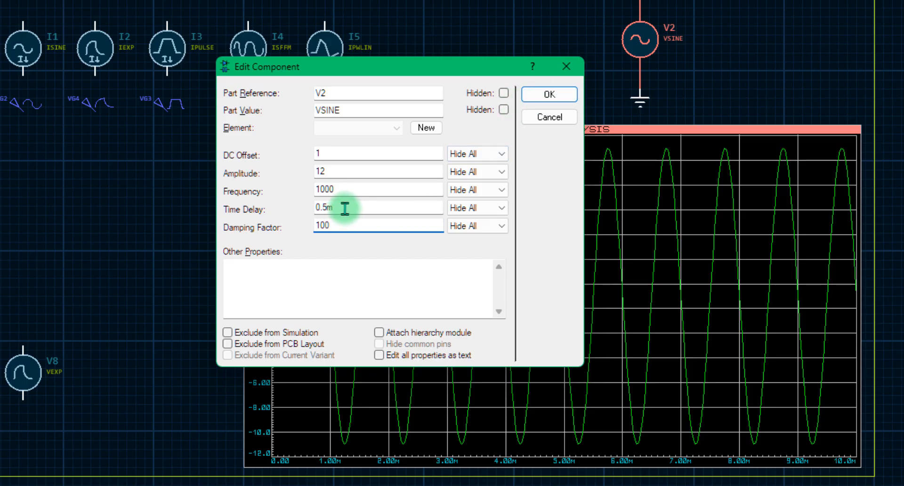
drag(345, 208, 278, 208)
text(0)
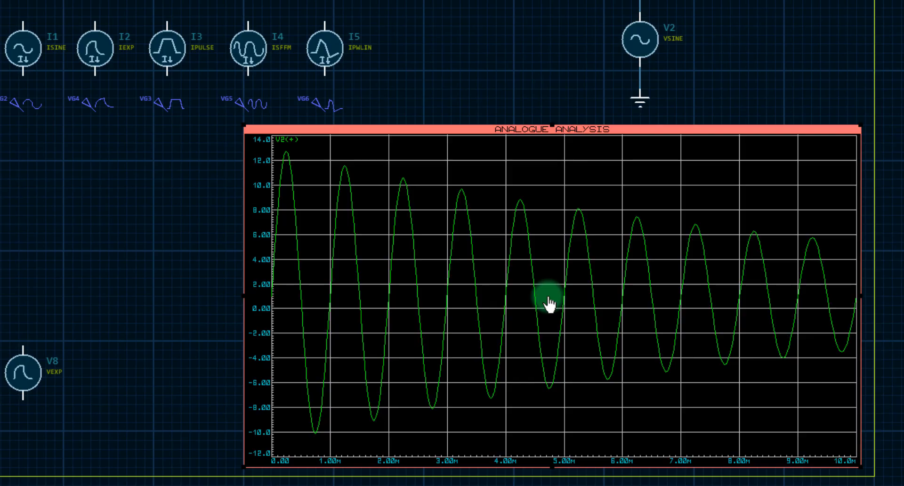
click(548, 304)
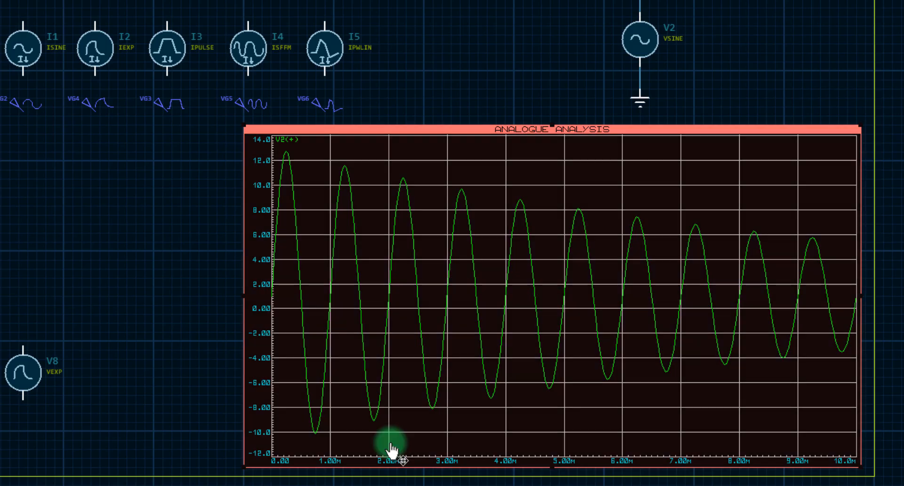
Increase the damping factor of V2 and update the analogue analysis graph
double_click(648, 39)
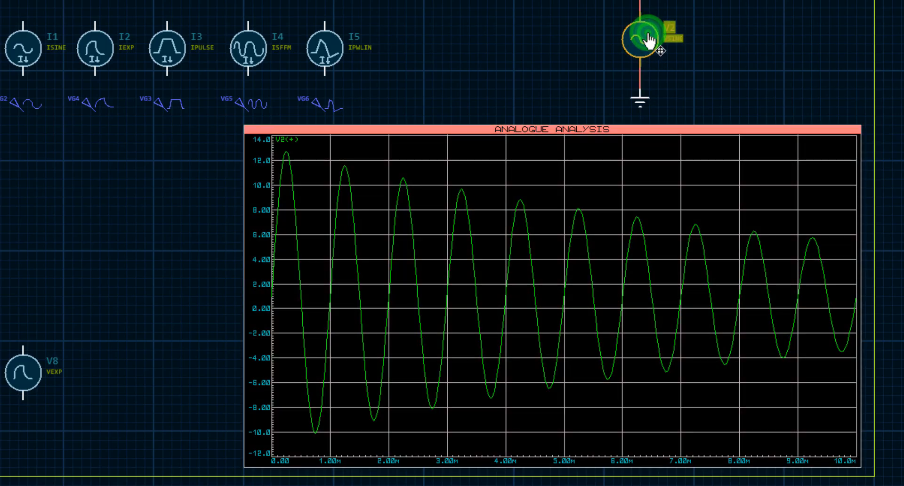
click(323, 224)
drag(323, 224, 296, 231)
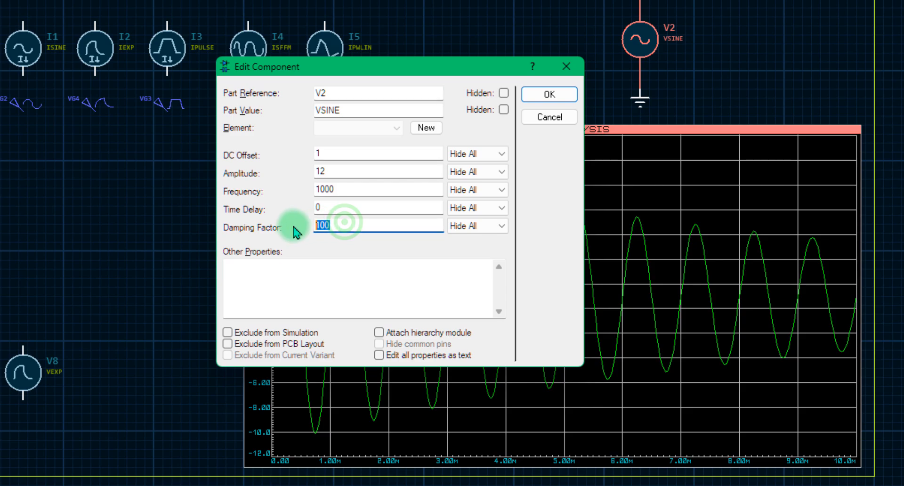
click(562, 92)
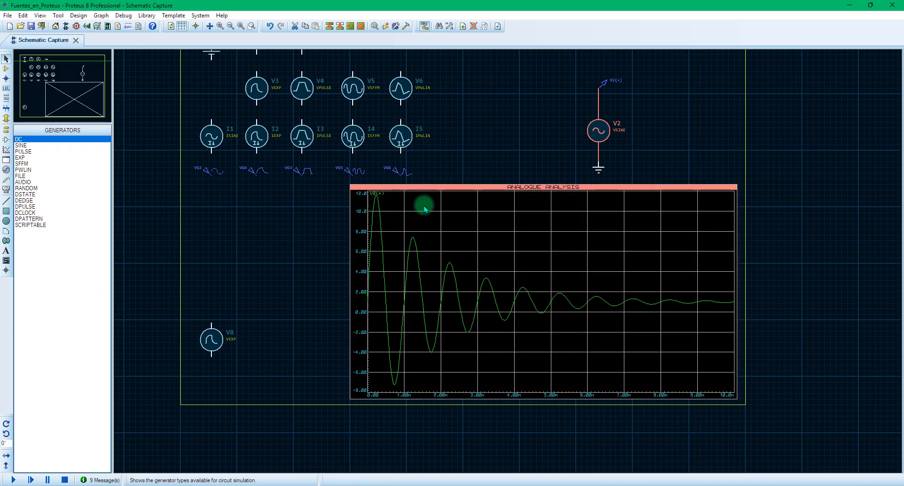
Pick the SINE type from the generators available for circuit simulation
scroll(184, 192, up, 1)
key(p)
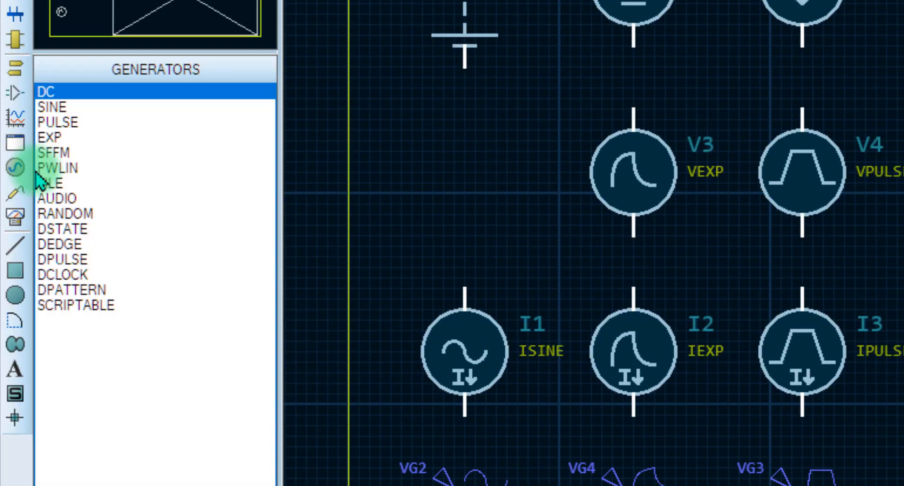
click(16, 168)
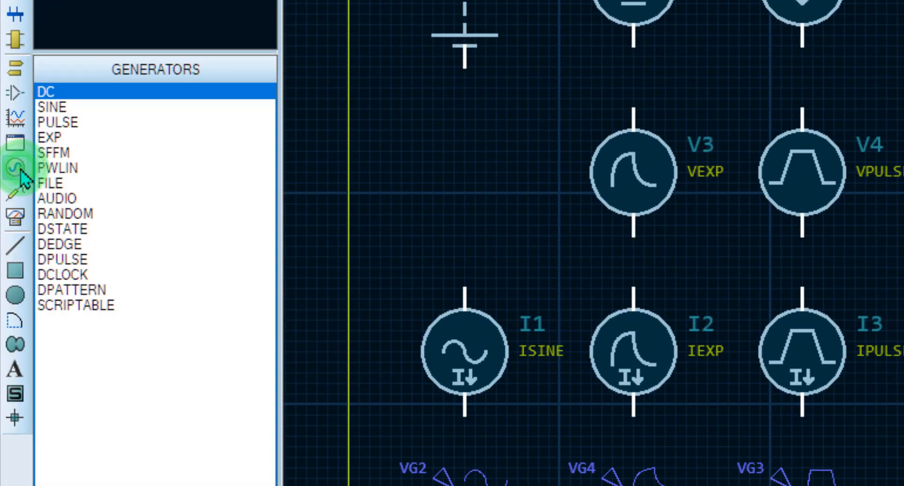
click(52, 107)
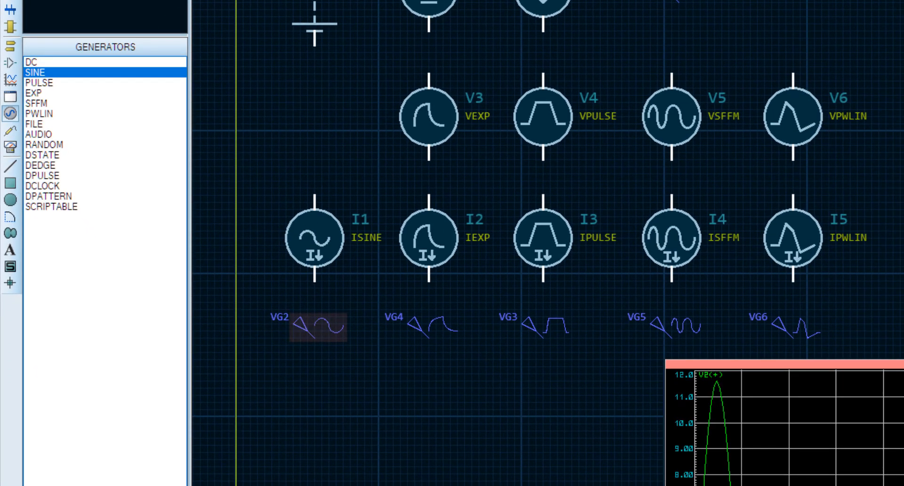
Open the properties of sine generator VG2, check the DC type's settings and return it to the Sine type
click(306, 332)
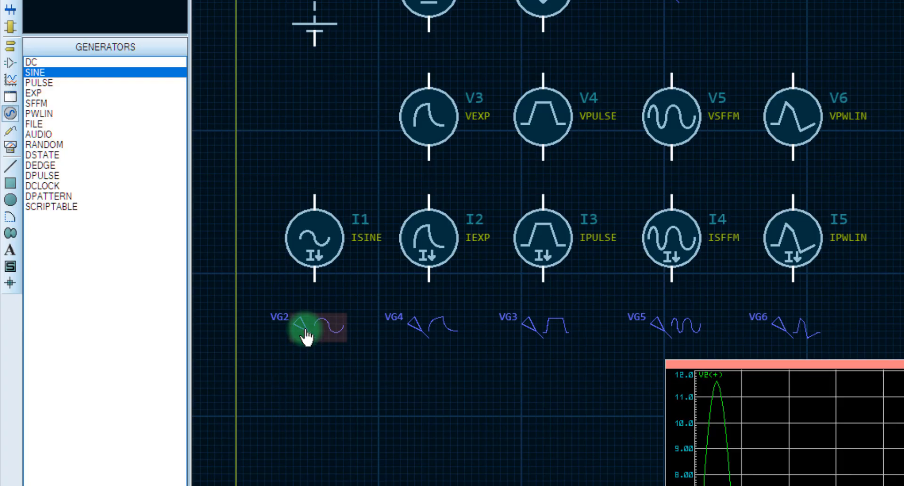
double_click(306, 336)
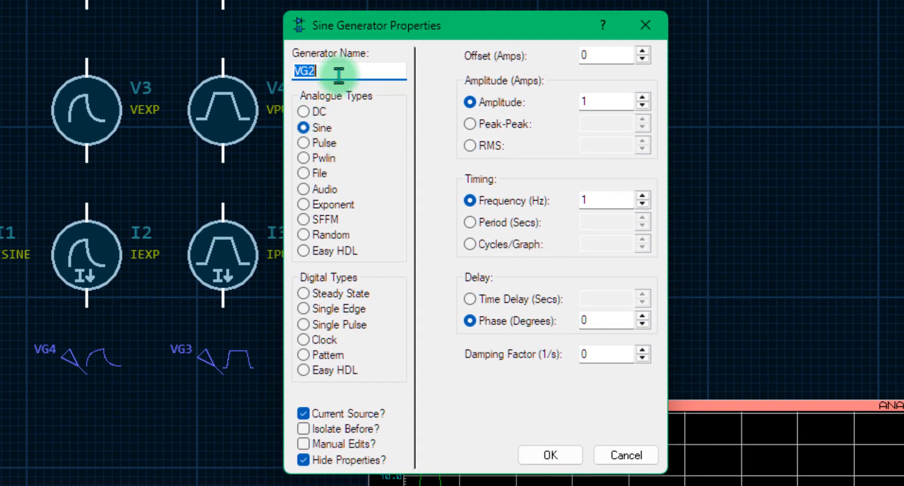
click(306, 113)
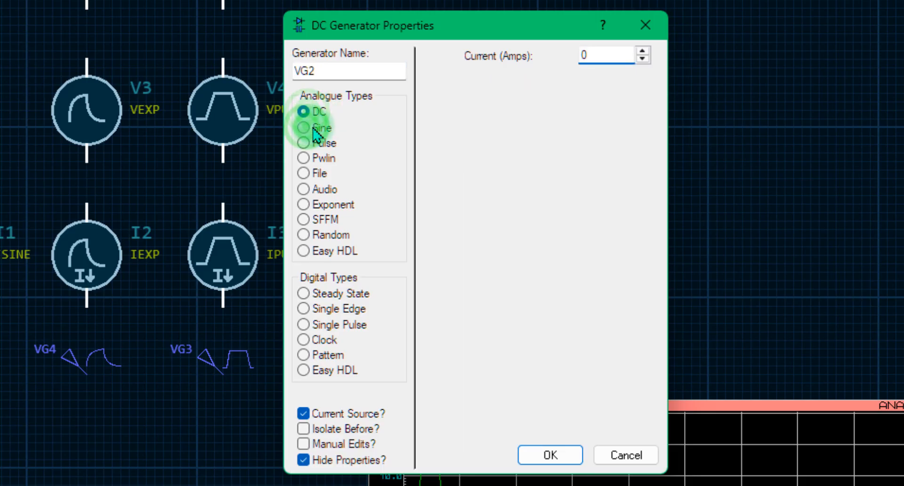
click(309, 128)
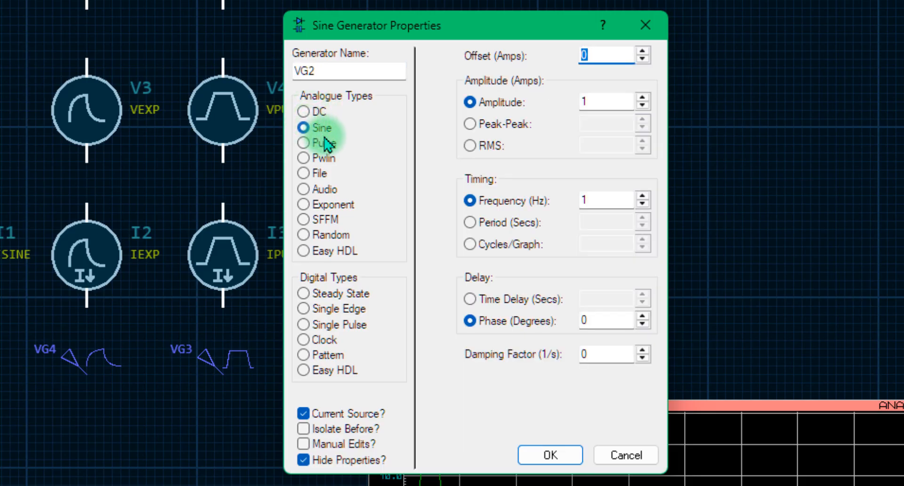
Review VG2's offset setting and try the peak-peak and RMS amplitude options and the Cycles/Graph timing option
click(581, 52)
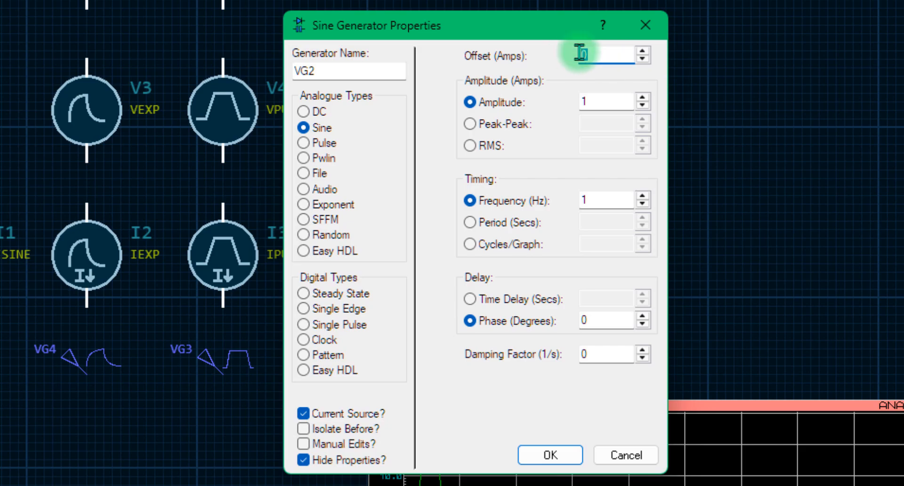
double_click(597, 56)
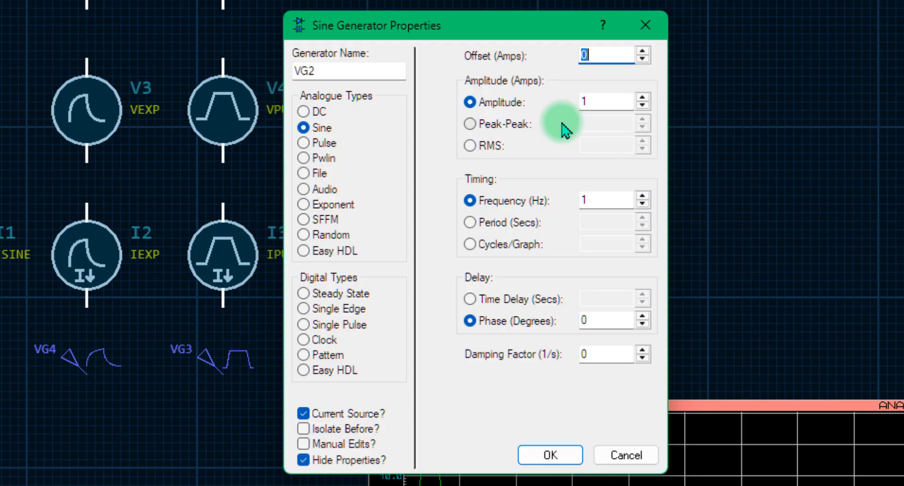
click(471, 128)
click(471, 147)
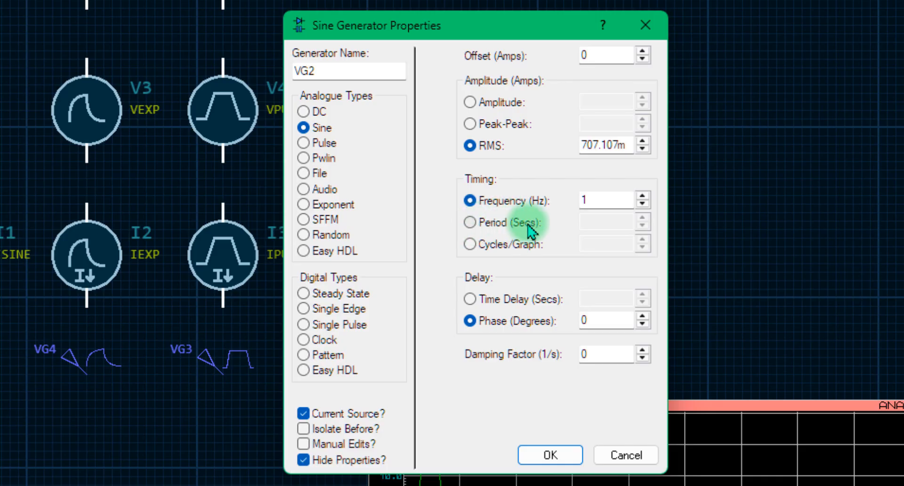
click(469, 246)
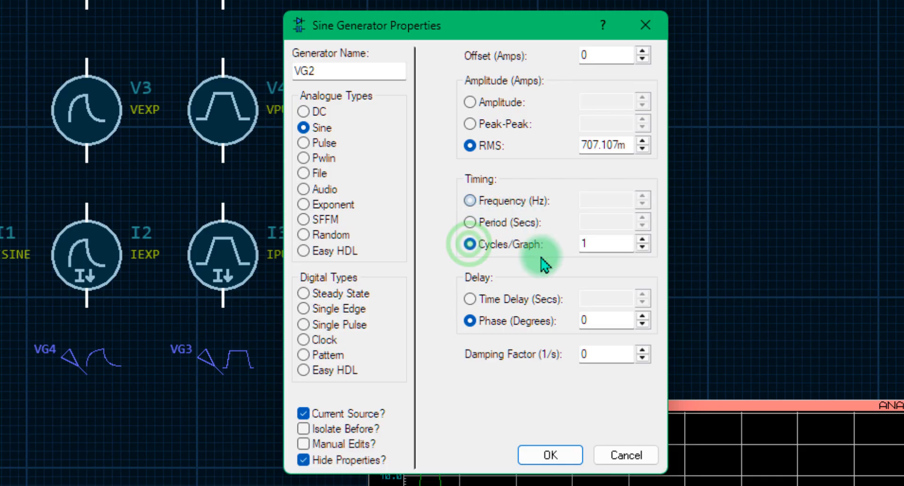